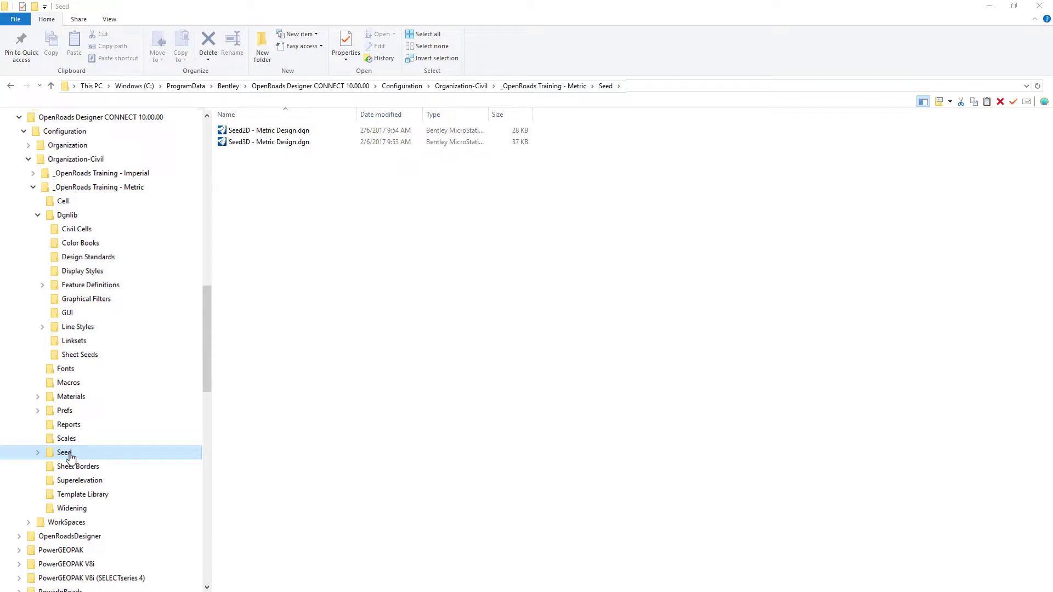
# Create a new folder named Sheets inside Seed, then pick Seed2D - Metric Design.dgn to copy
pyautogui.rightClick(230, 188)
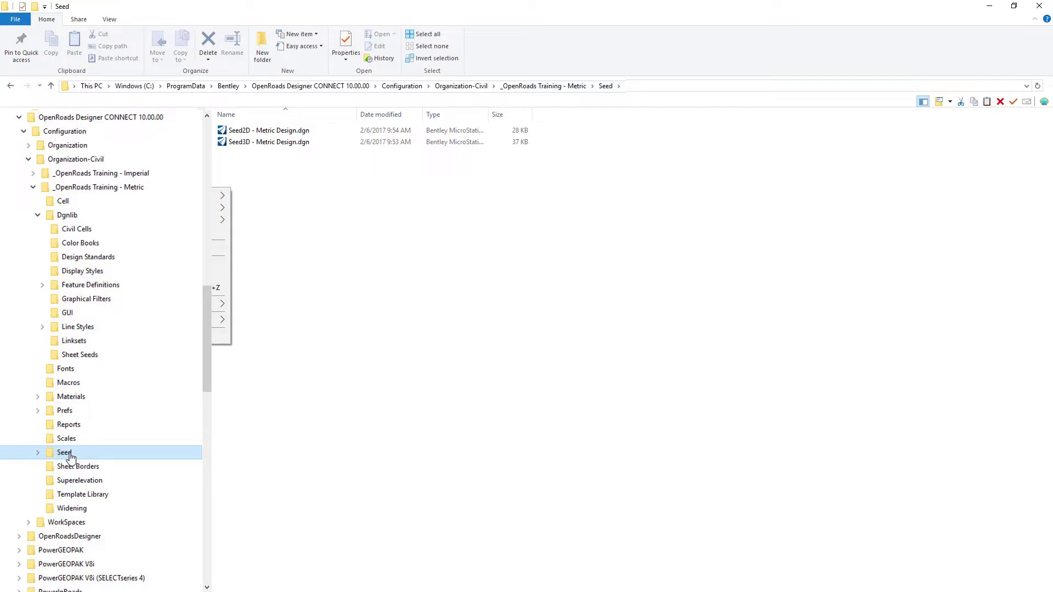
pyautogui.moveTo(219, 319)
pyautogui.click(253, 321)
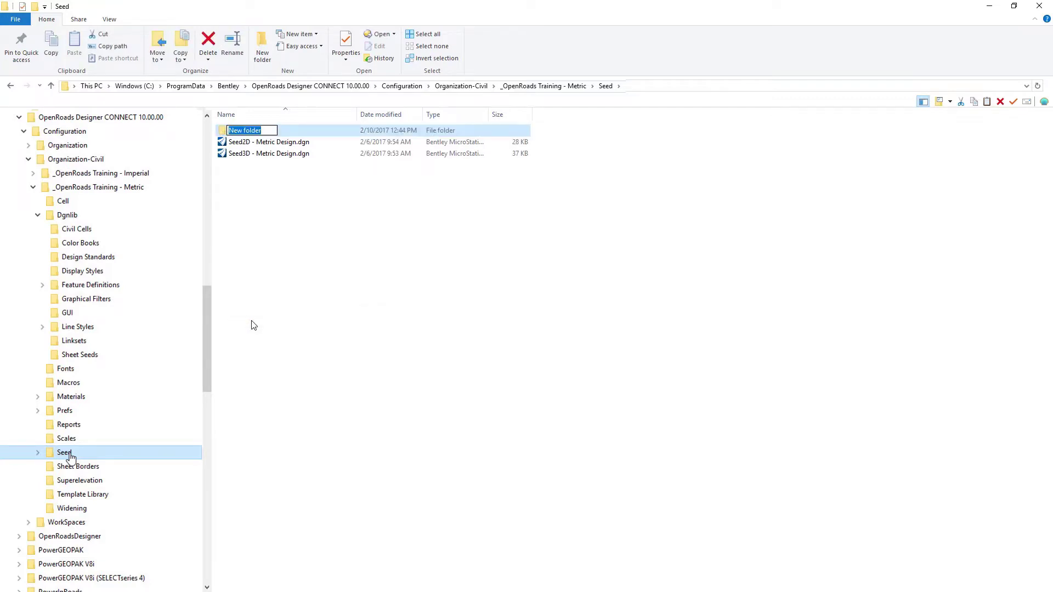
pyautogui.write('Sheets')
pyautogui.press('Return')
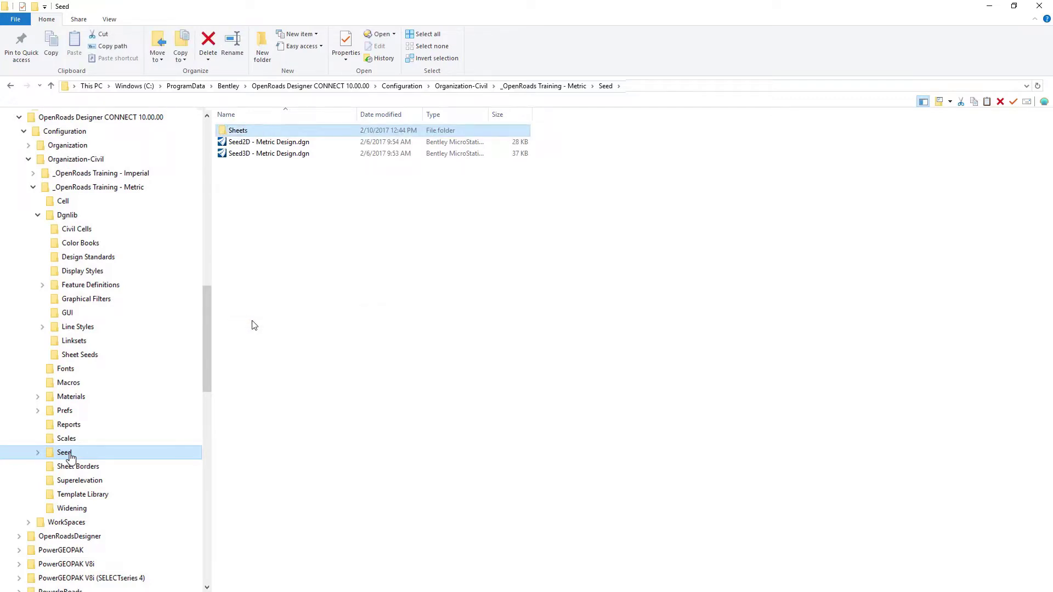
pyautogui.rightClick(254, 145)
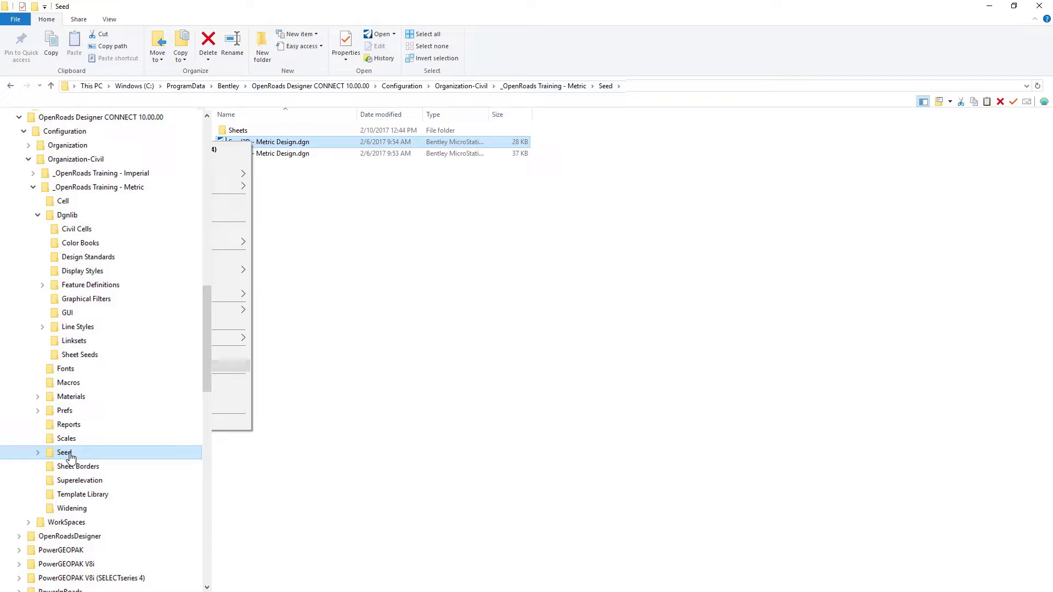
# Copy Seed2D - Metric Design.dgn and paste it into the empty Sheets folder
pyautogui.click(233, 130)
pyautogui.doubleClick(231, 130)
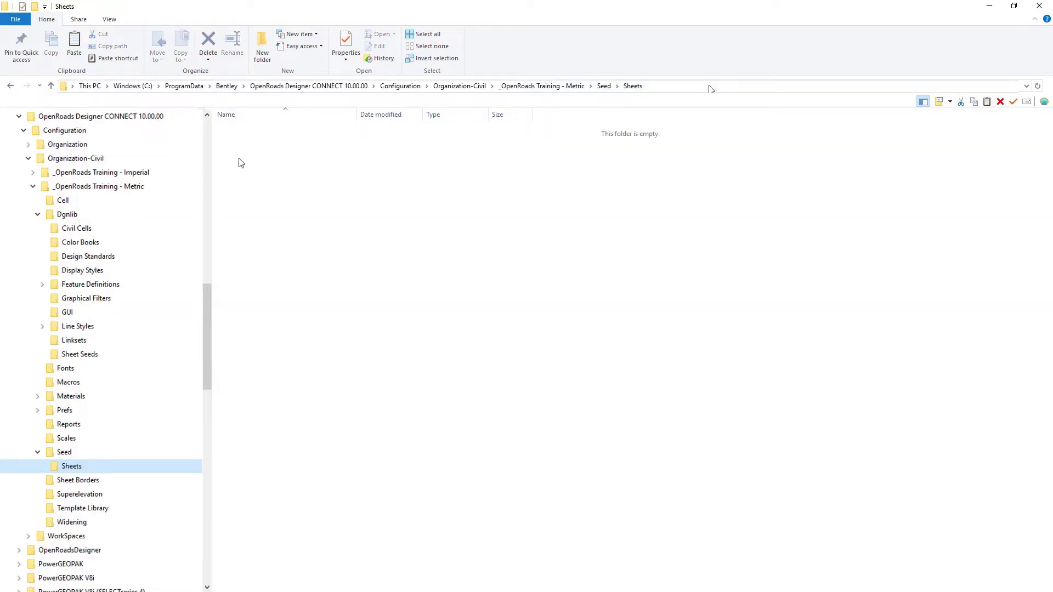
pyautogui.rightClick(237, 161)
pyautogui.click(225, 235)
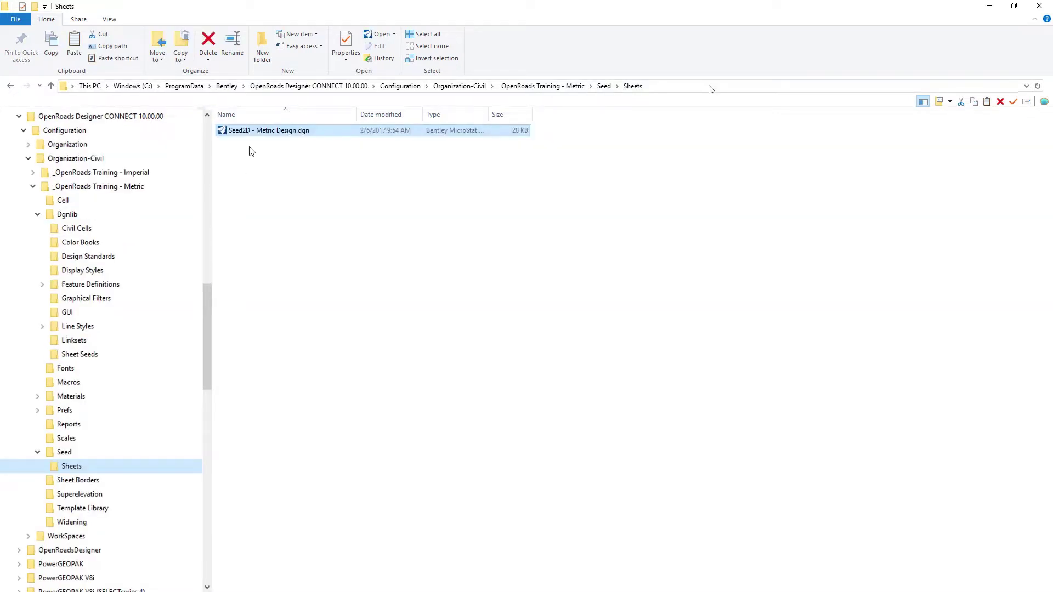
# Rename the pasted copy to 'Seed2D - Metric Drawing'
pyautogui.rightClick(251, 129)
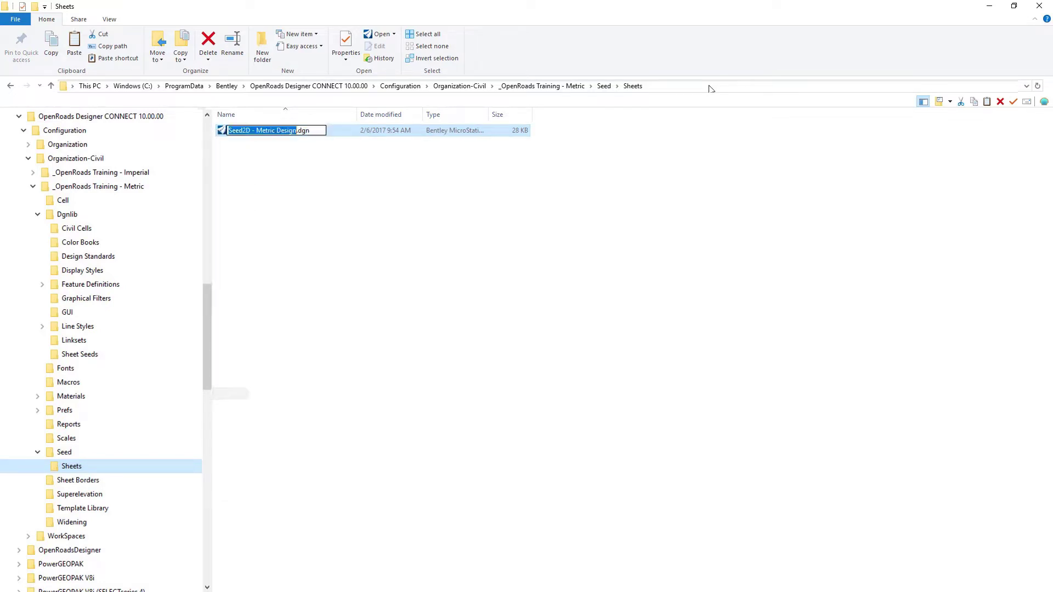
pyautogui.write('Seed')
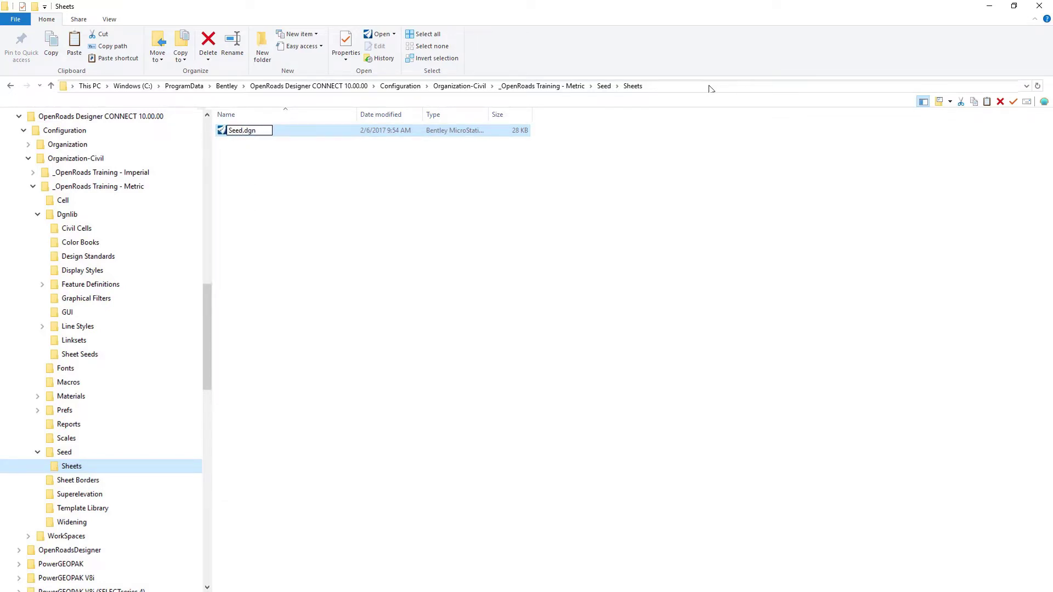
pyautogui.write('2D')
pyautogui.write(' - Metr')
pyautogui.write('ic D')
pyautogui.write('rawing')
pyautogui.press('Return')
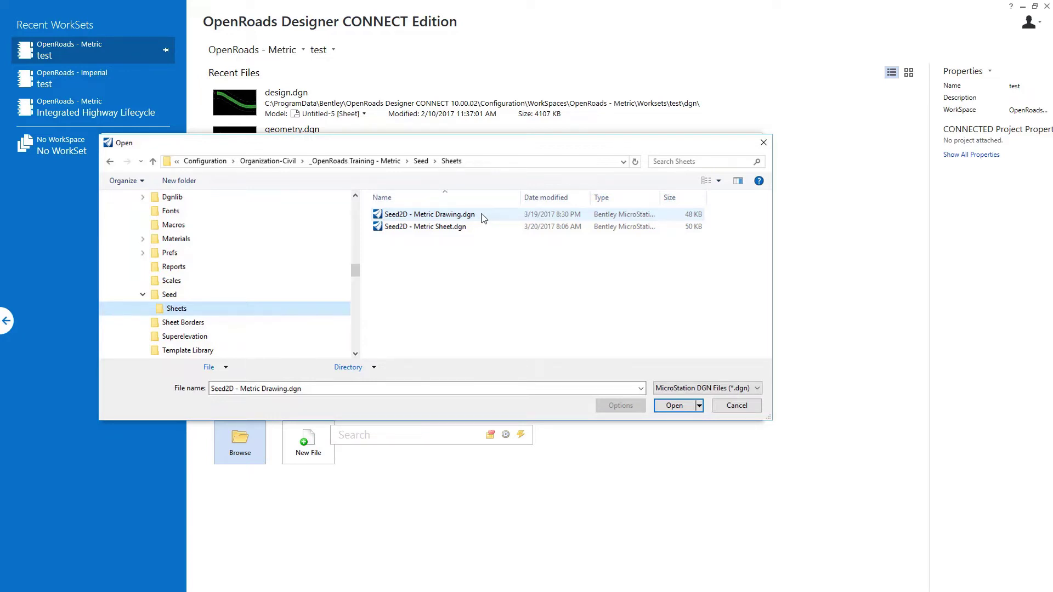
# Open Seed2D - Metric Drawing.dgn from the Open dialog's Seed\Sheets folder
pyautogui.doubleClick(482, 217)
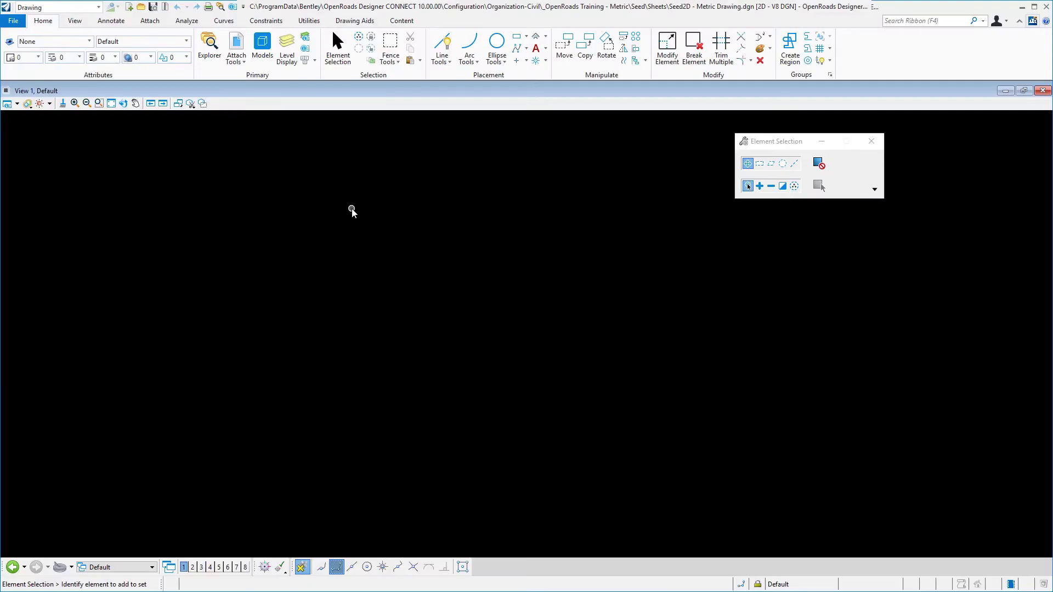
# Show the Properties and Models panels and enter '2D Metric Drawing' as the Default model's name
pyautogui.click(305, 50)
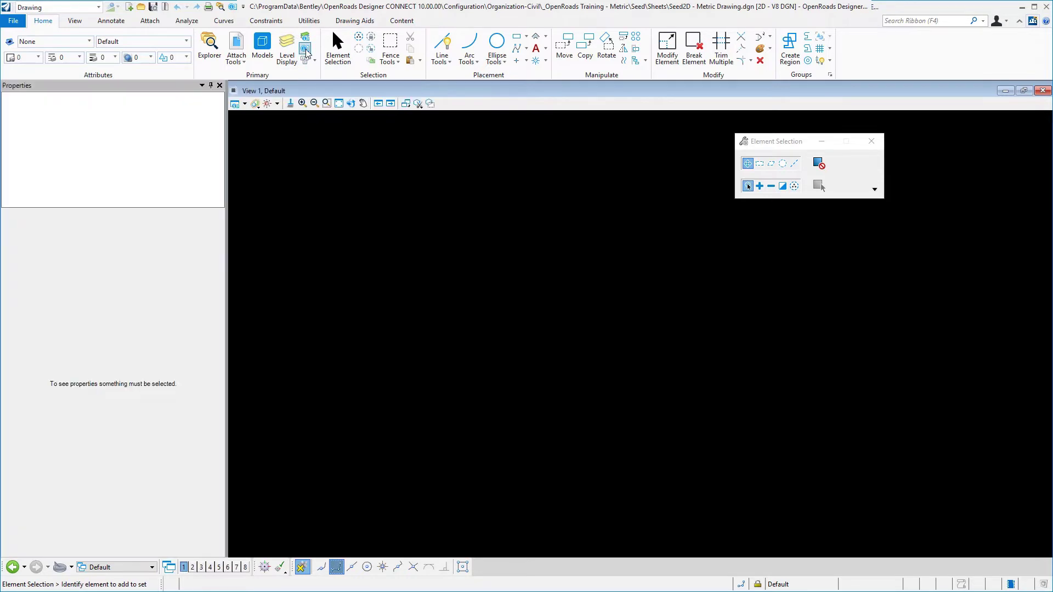
pyautogui.click(263, 45)
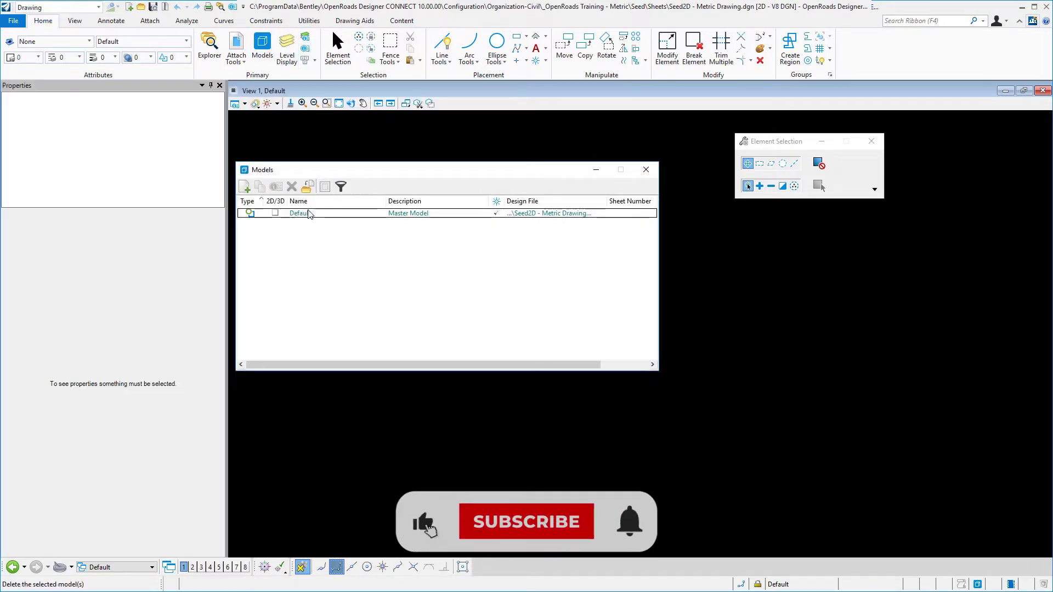
pyautogui.click(314, 214)
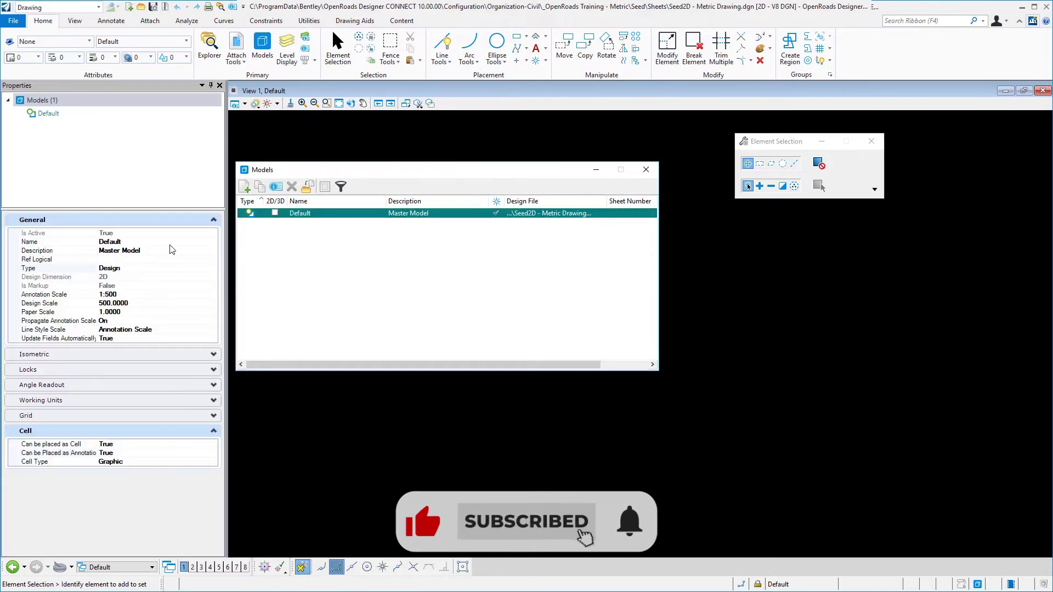
pyautogui.click(170, 241)
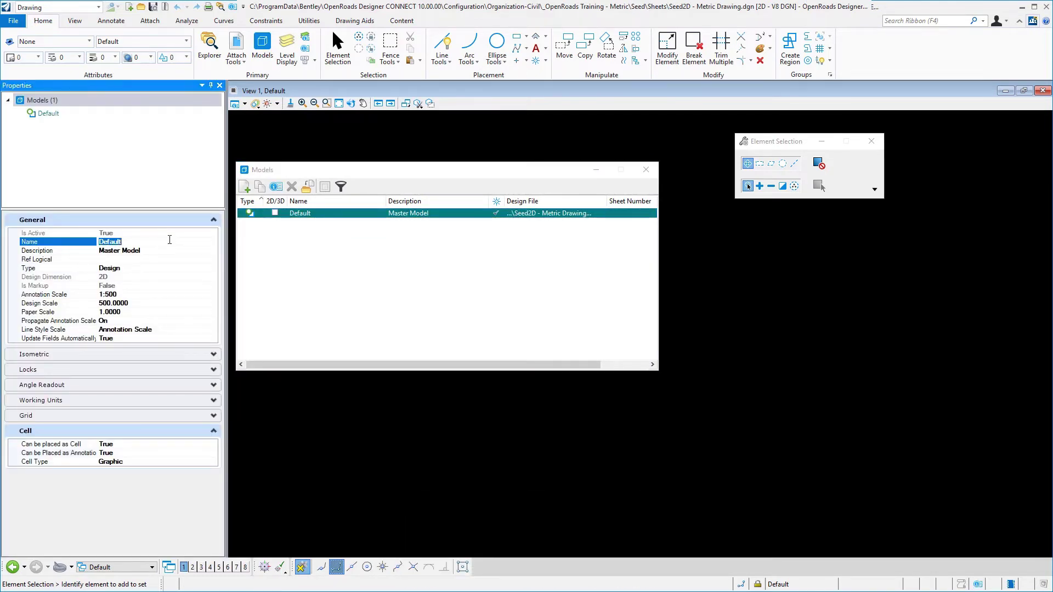
pyautogui.write('2D Metric Drawing')
# Commit the new model name and change the model Type from Design to Drawing
pyautogui.click(162, 268)
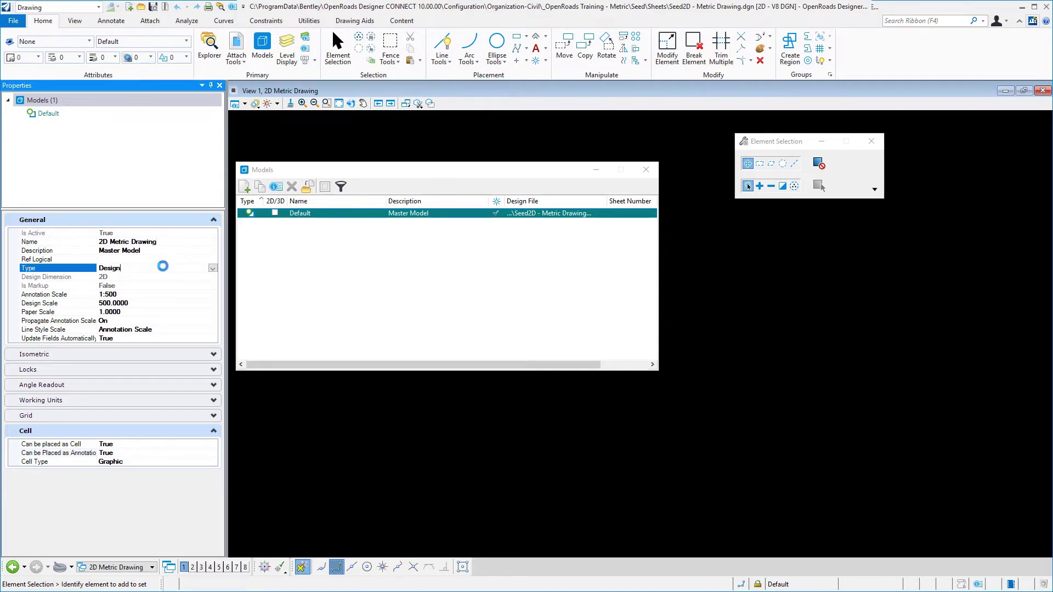
pyautogui.click(210, 271)
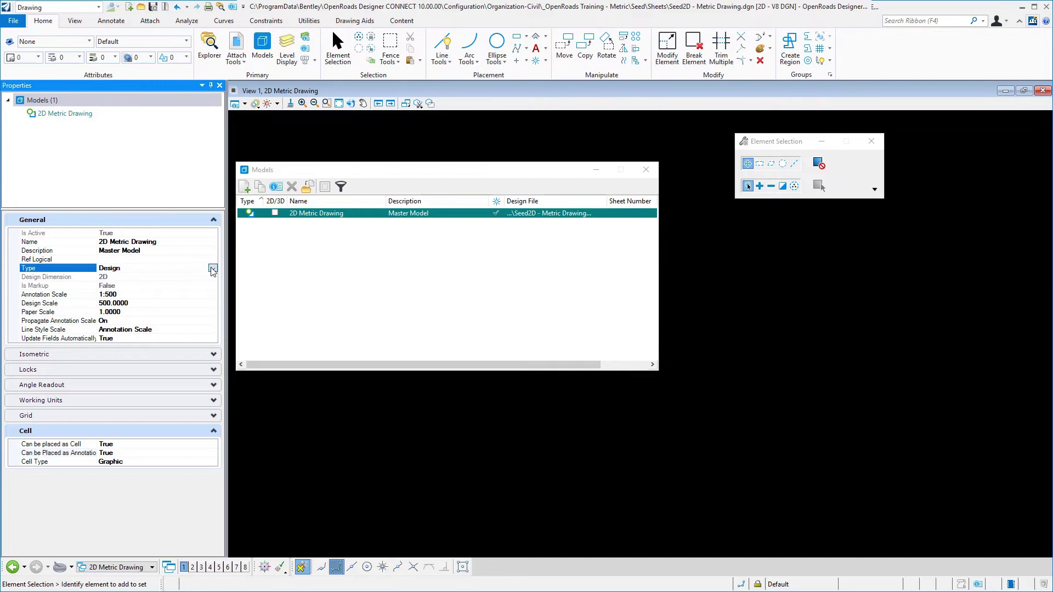
pyautogui.click(213, 269)
pyautogui.click(107, 295)
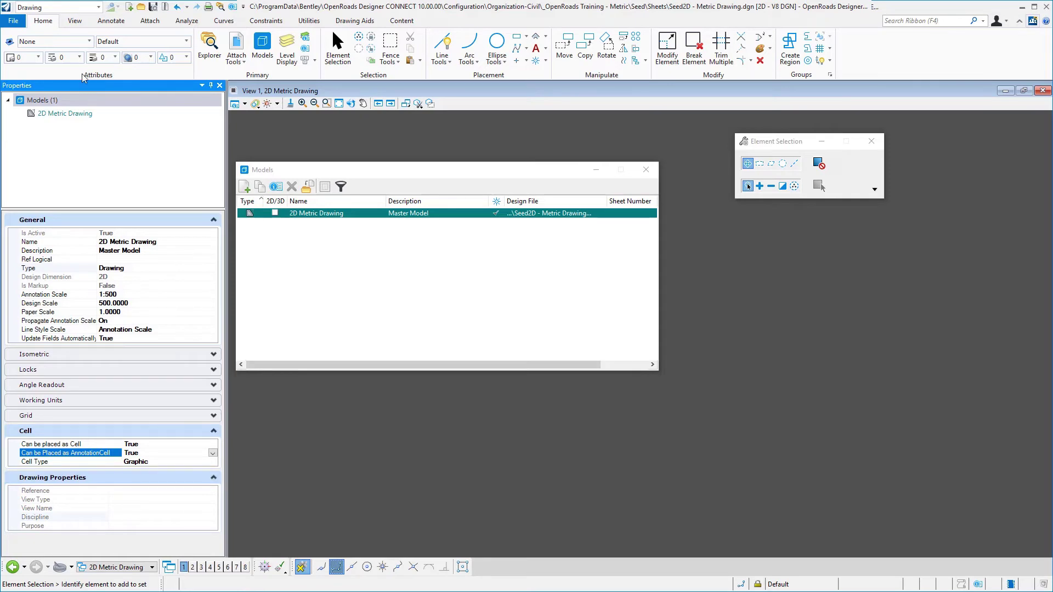
# Expand the model's Working Units to confirm Meters and Millimeters, then return to the File backstage
pyautogui.click(13, 20)
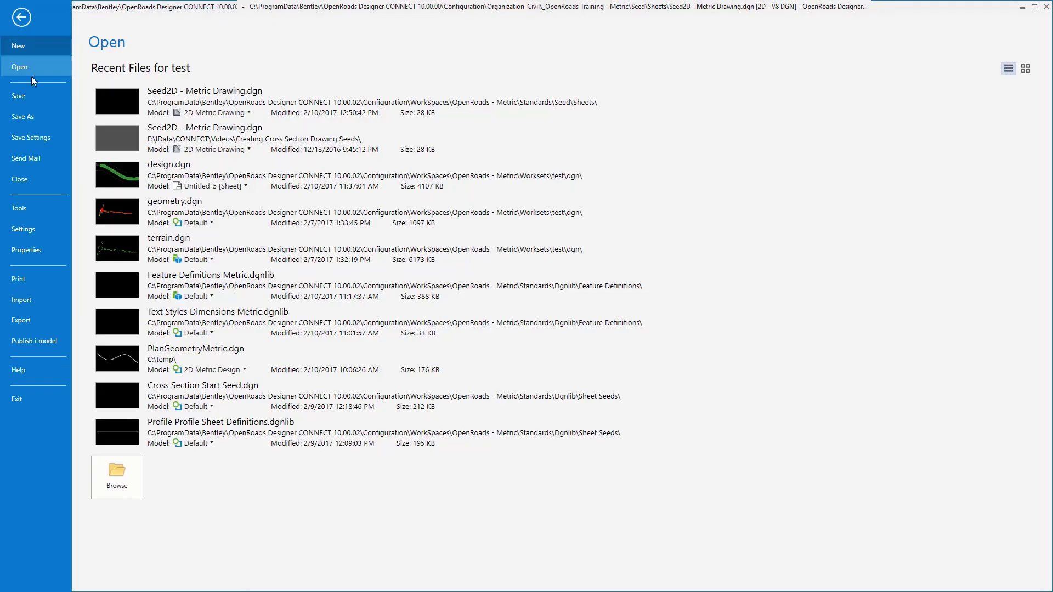
pyautogui.click(21, 17)
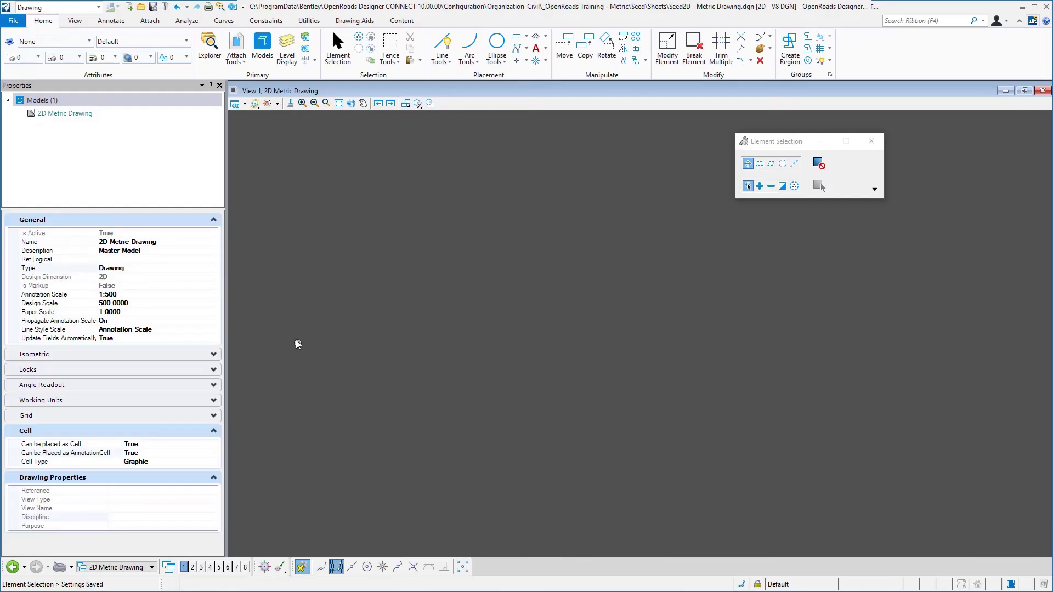
pyautogui.click(209, 402)
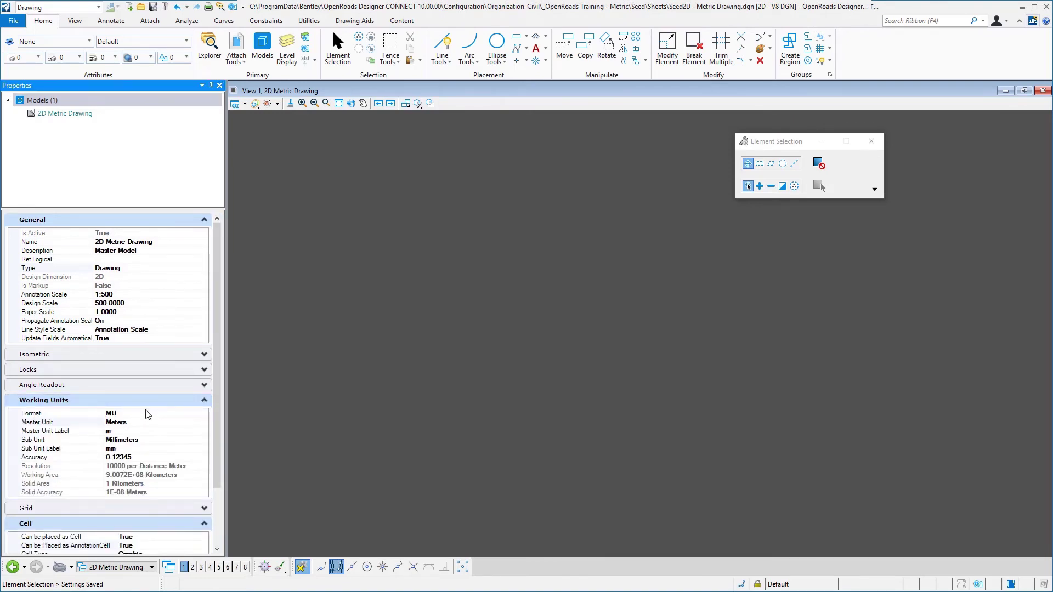
pyautogui.click(14, 23)
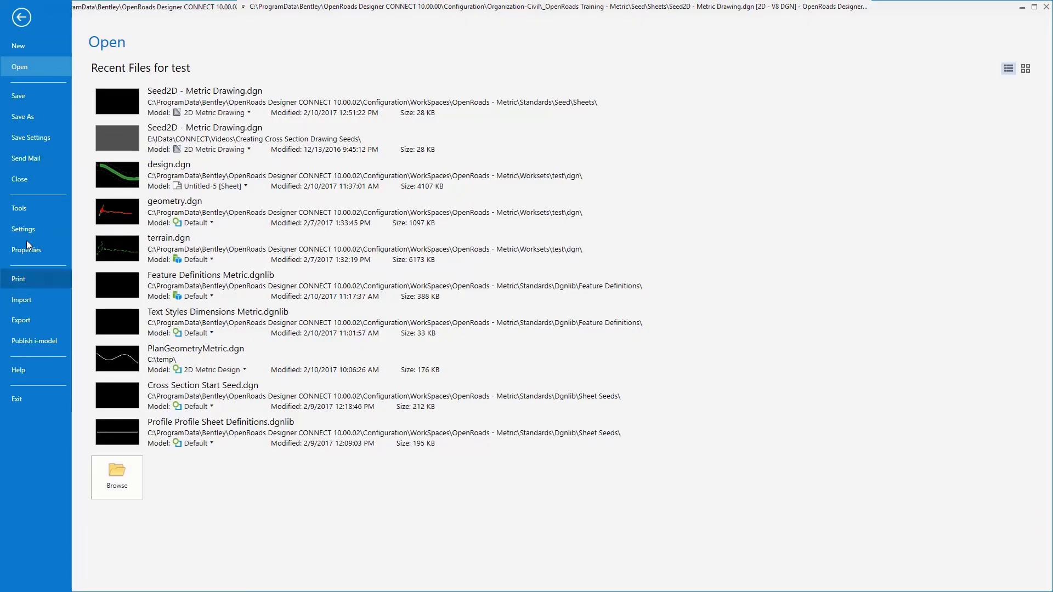
# Open Design File Settings from Settings > File and view its Working Units category
pyautogui.click(26, 233)
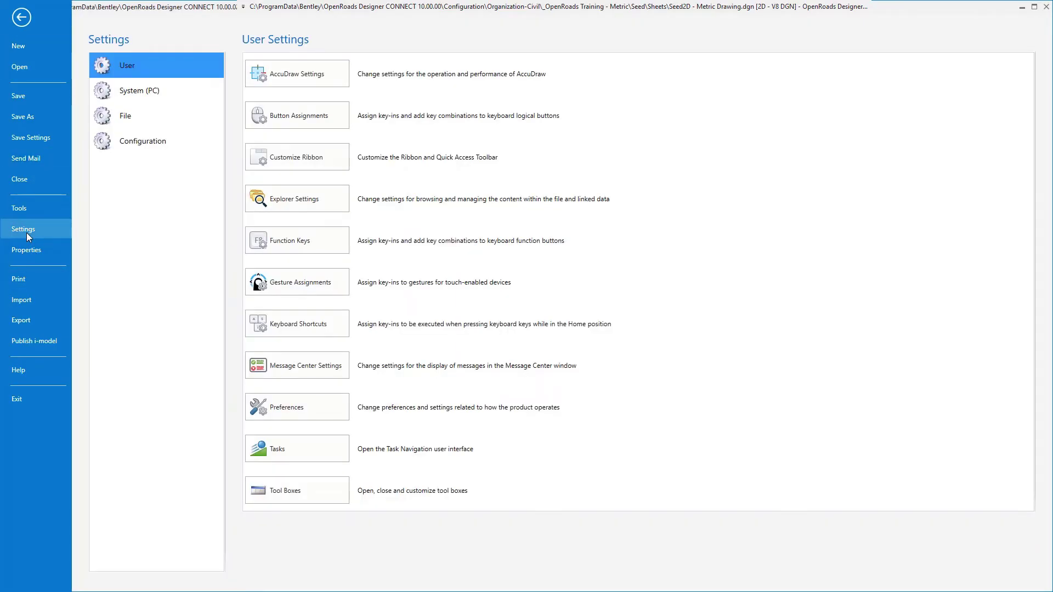
pyautogui.click(136, 115)
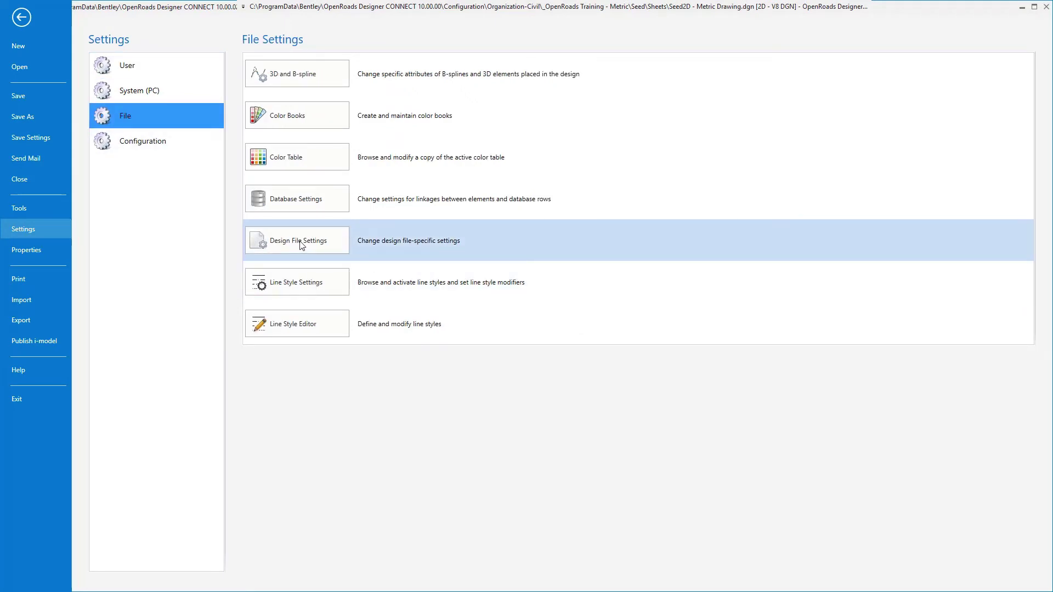
pyautogui.click(300, 241)
pyautogui.click(406, 270)
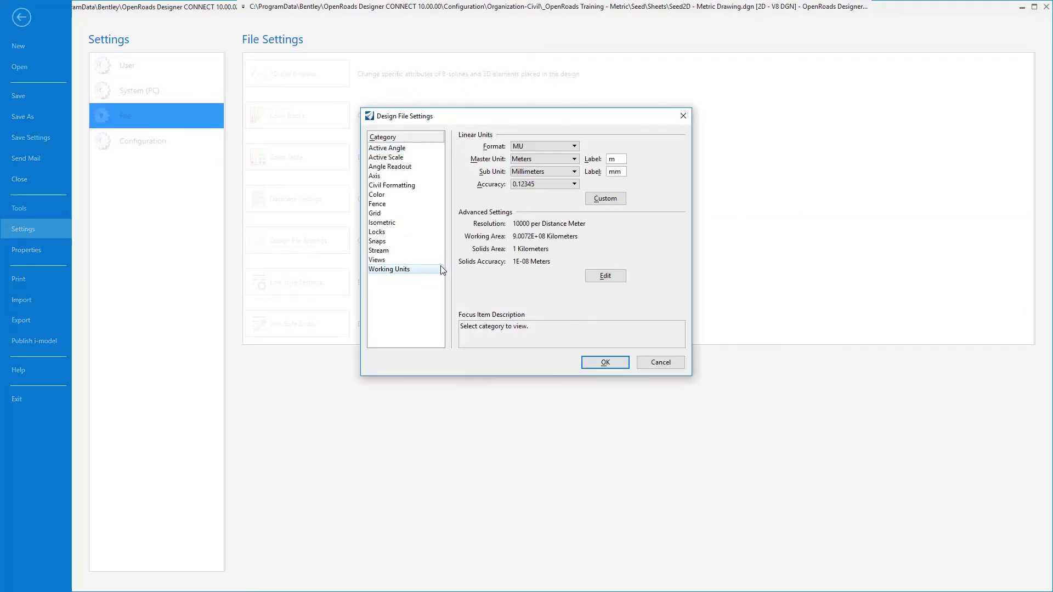